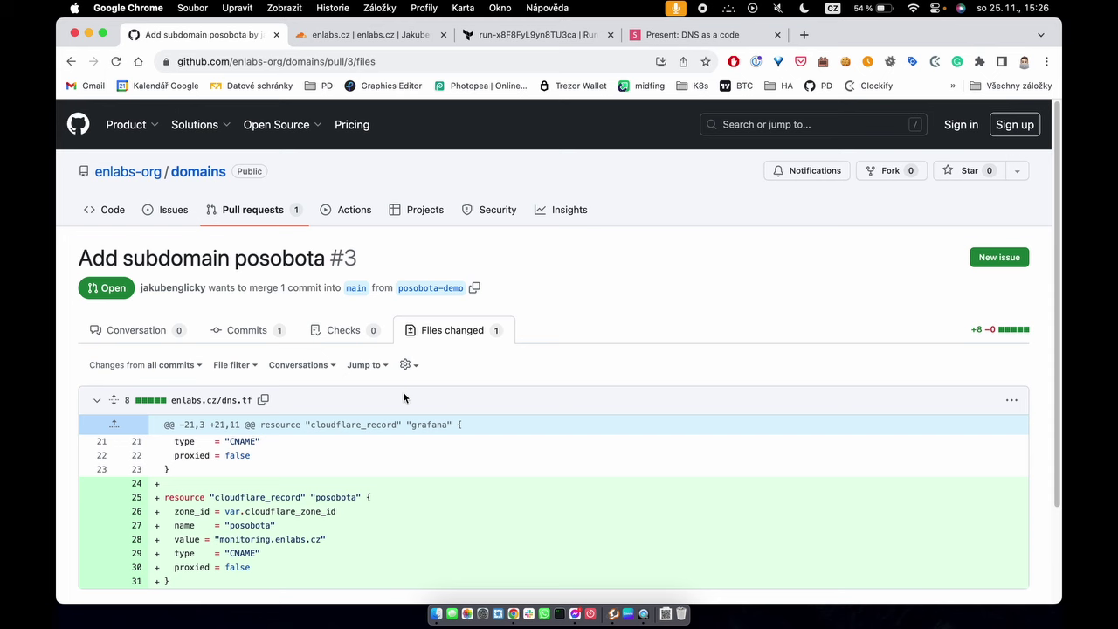
Step: Review the new posobota Cloudflare record in the enlabs.cz/dns.tf changes, checking its resource, name and type lines
scroll(403, 398, "down", 2)
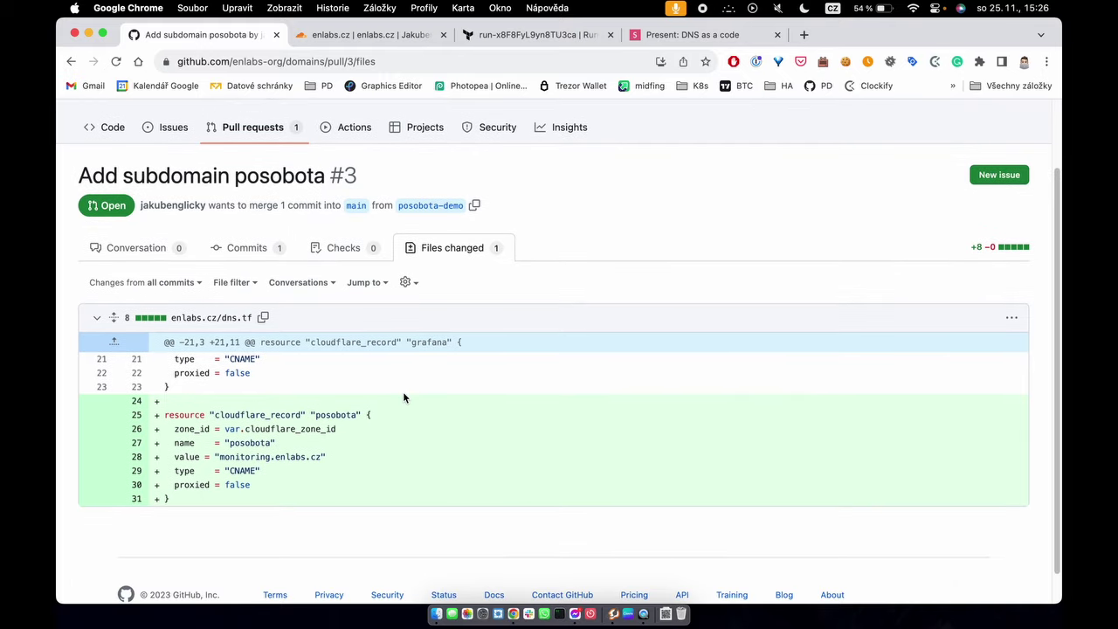
double_click(336, 415)
left_click(263, 443)
double_click(244, 470)
Step: Switch to the Cloudflare dashboard and view the existing DNS records of enlabs.cz
left_click(368, 35)
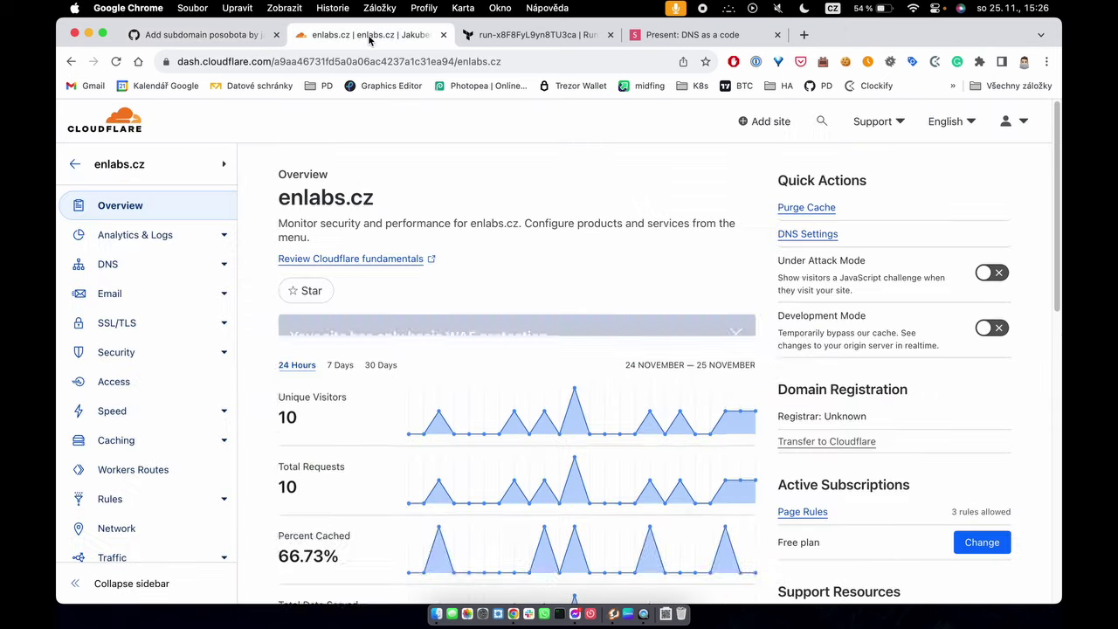
scroll(480, 413, "down", 3)
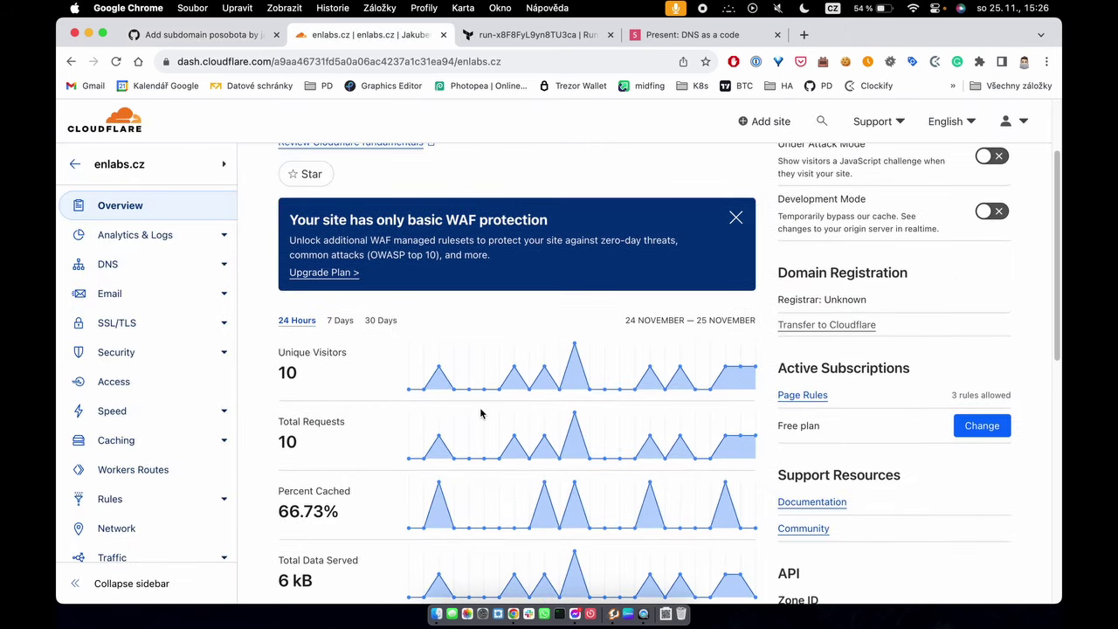
scroll(480, 412, "up", 2)
left_click(117, 274)
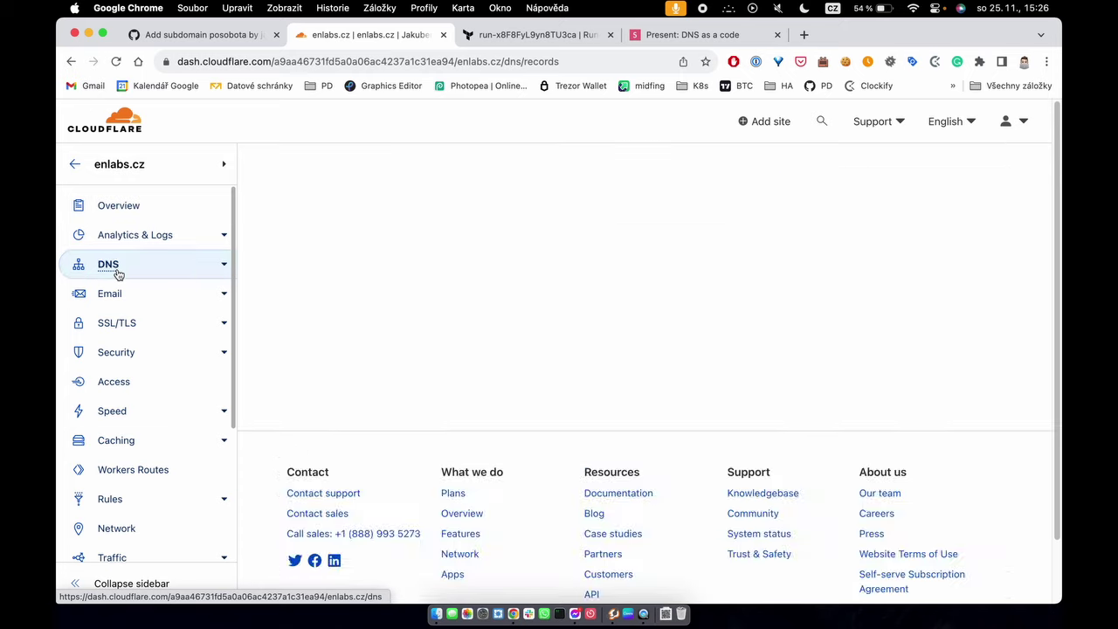
scroll(660, 482, "down", 1)
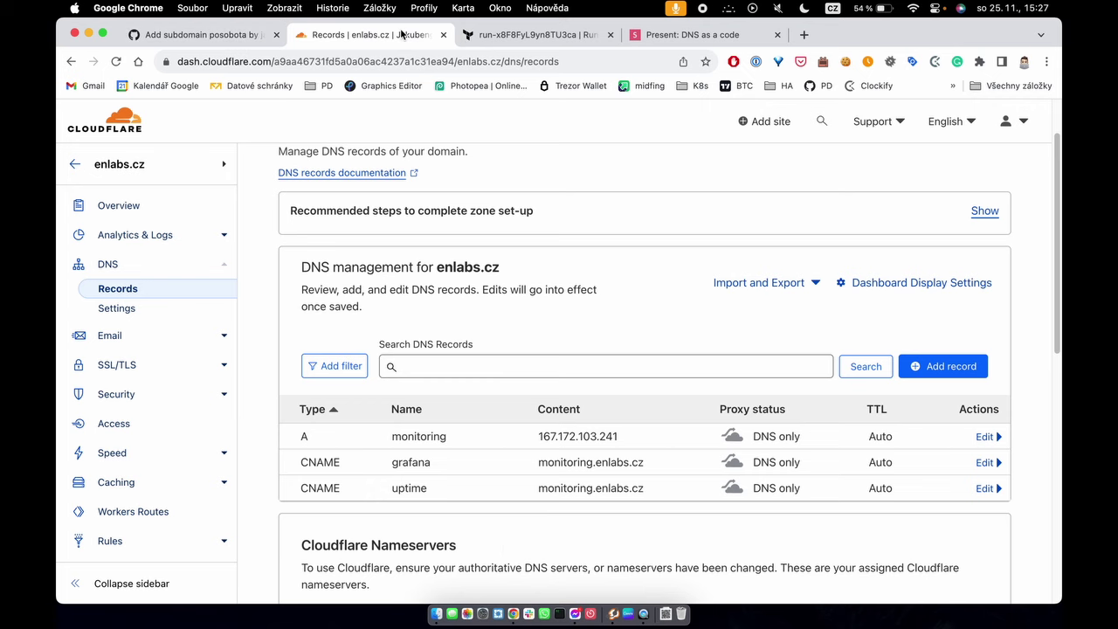
Step: Switch to Terraform Cloud and examine the latest run in the overview of the enlabs-cz workspace
left_click(518, 35)
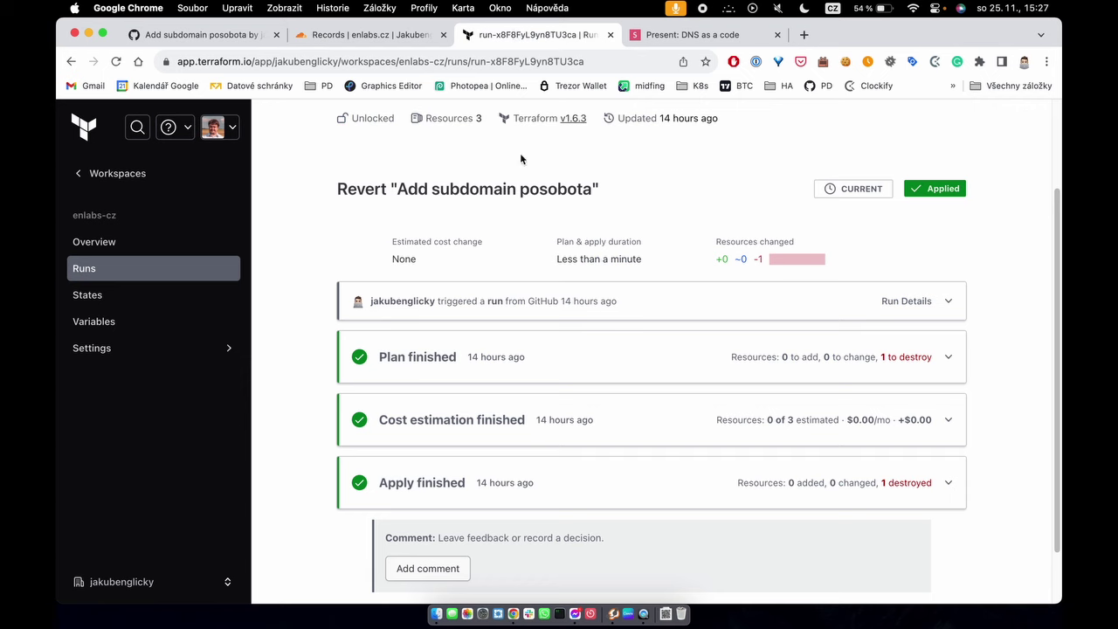
scroll(536, 241, "up", 2)
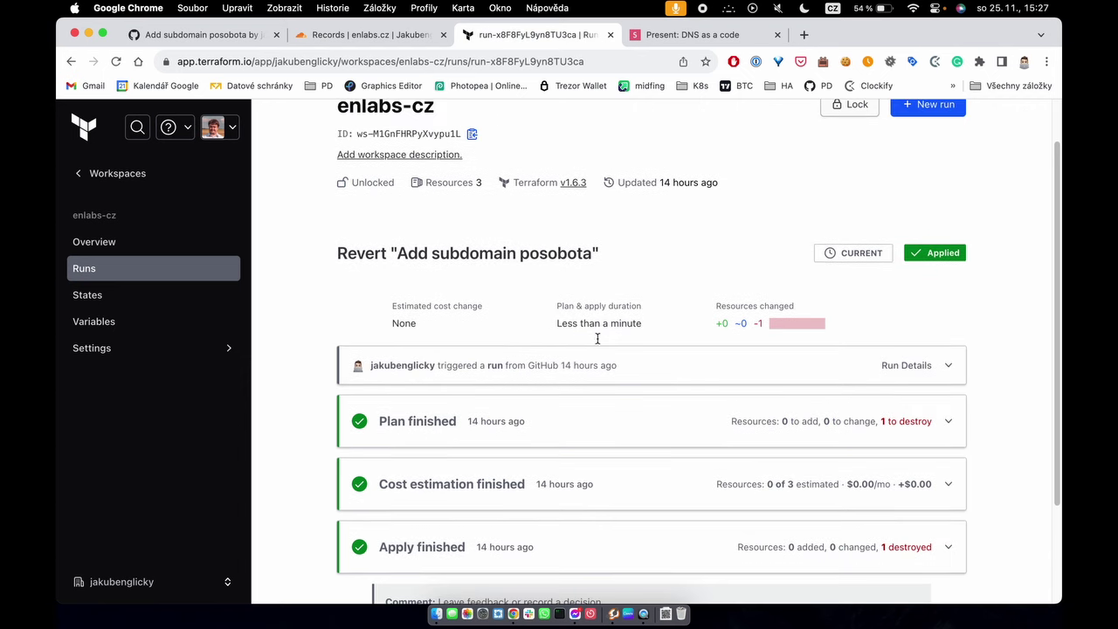
left_click(115, 245)
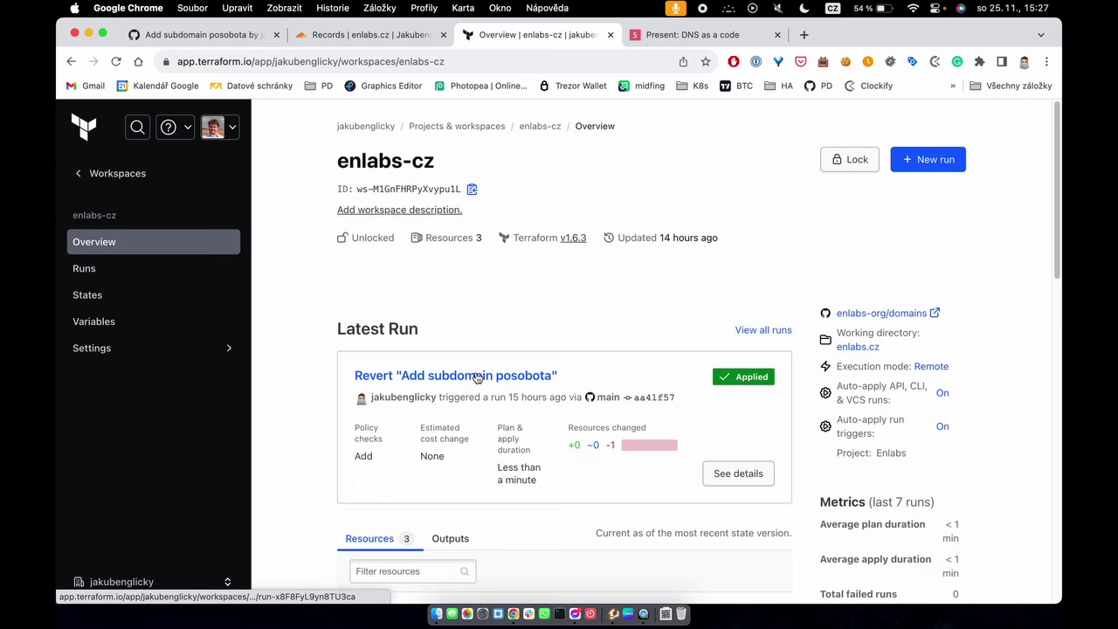
scroll(477, 377, "down", 2)
scroll(477, 377, "up", 2)
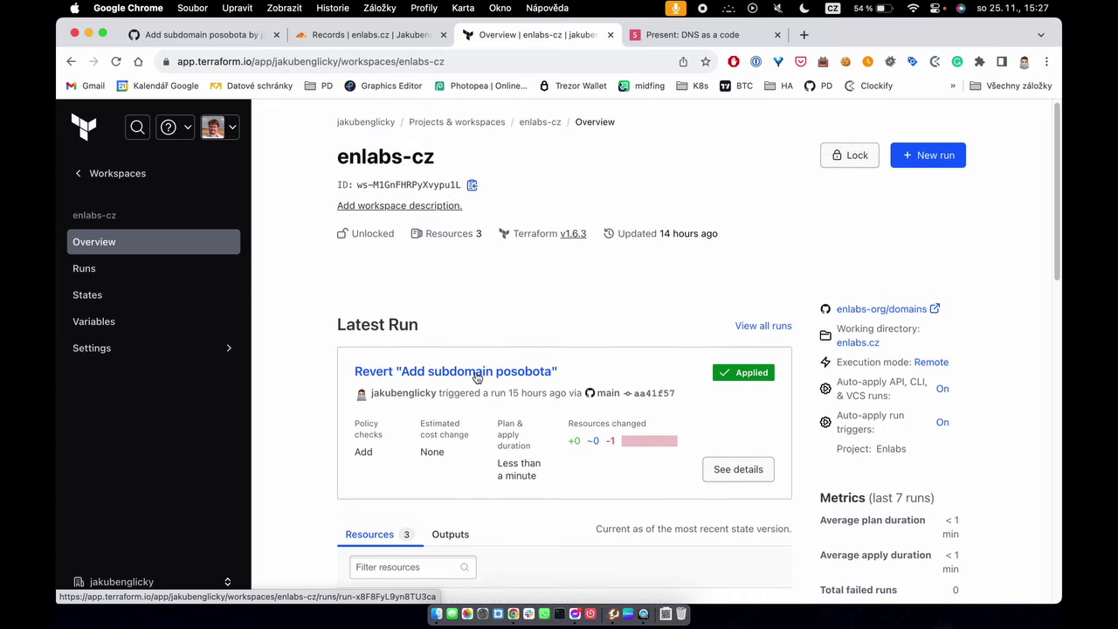
Step: Return to the "Add subdomain posobota" pull request on GitHub and examine its conversation for merge options
left_click(158, 40)
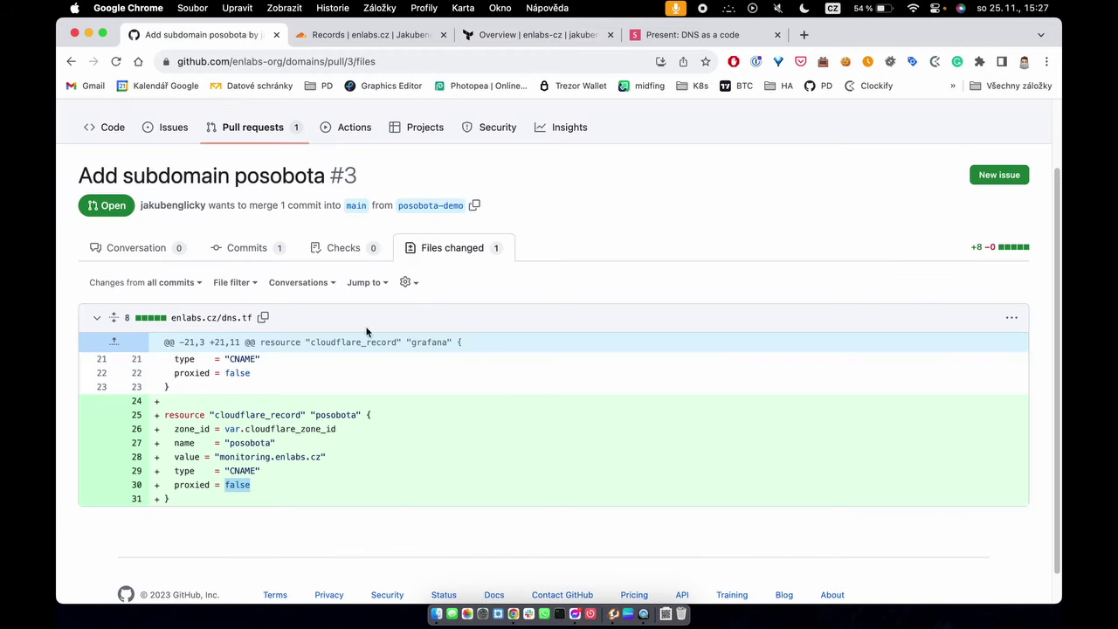
left_click(122, 248)
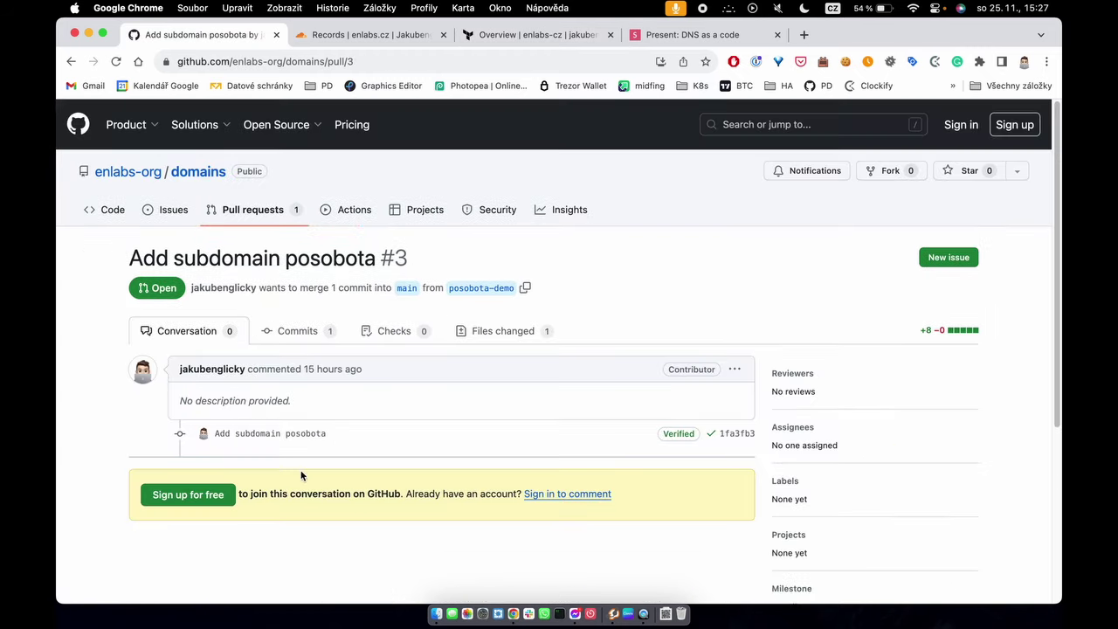
scroll(340, 429, "down", 3)
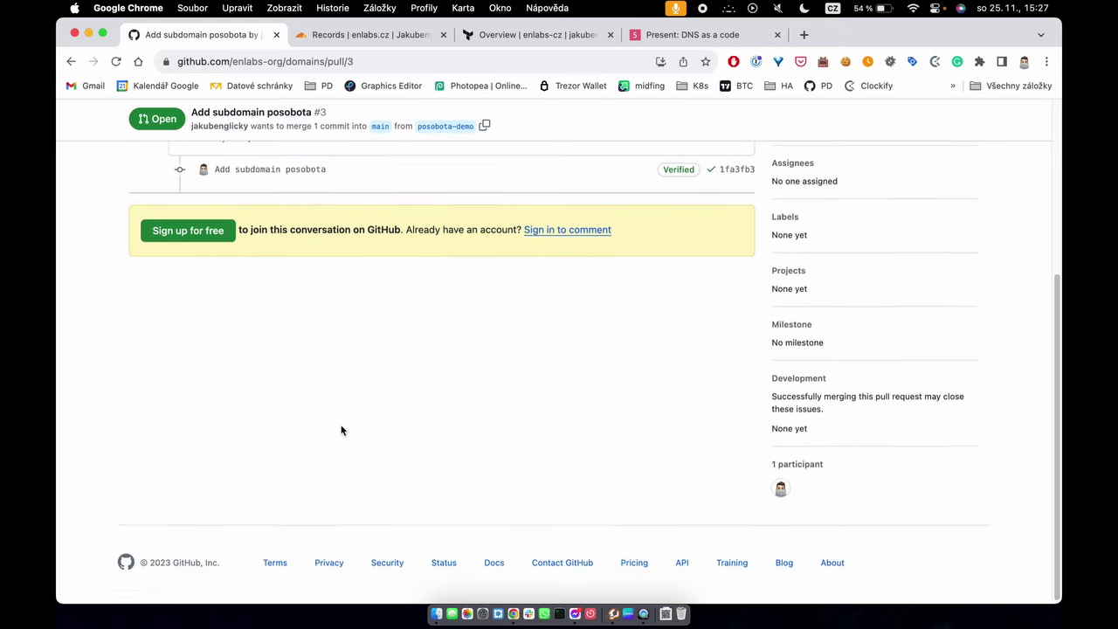
scroll(340, 430, "up", 5)
scroll(340, 429, "down", 2)
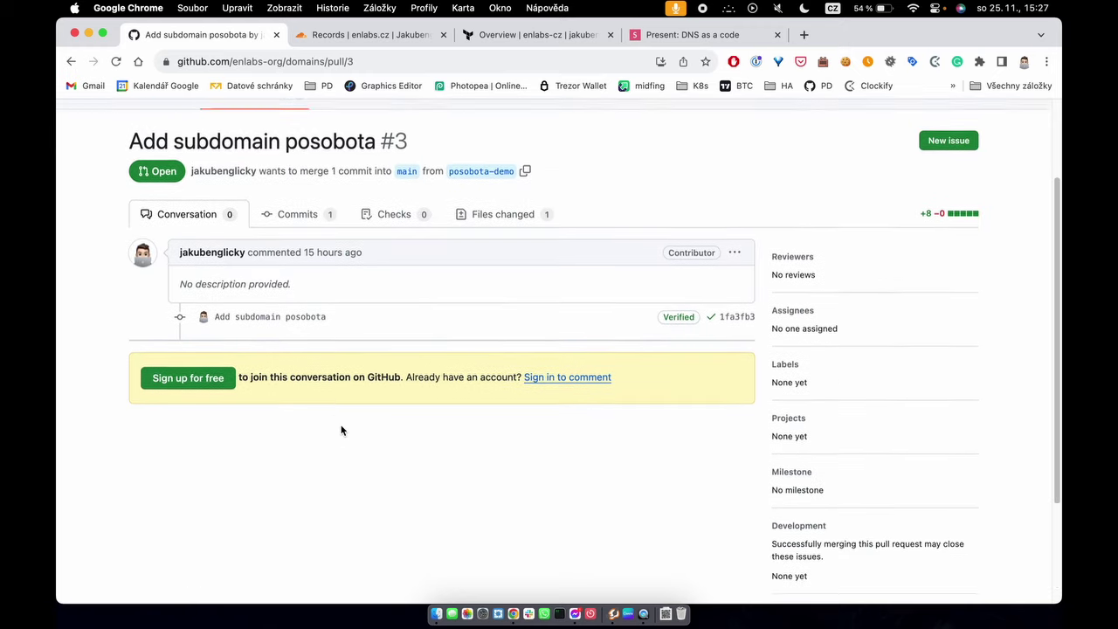
scroll(341, 430, "up", 2)
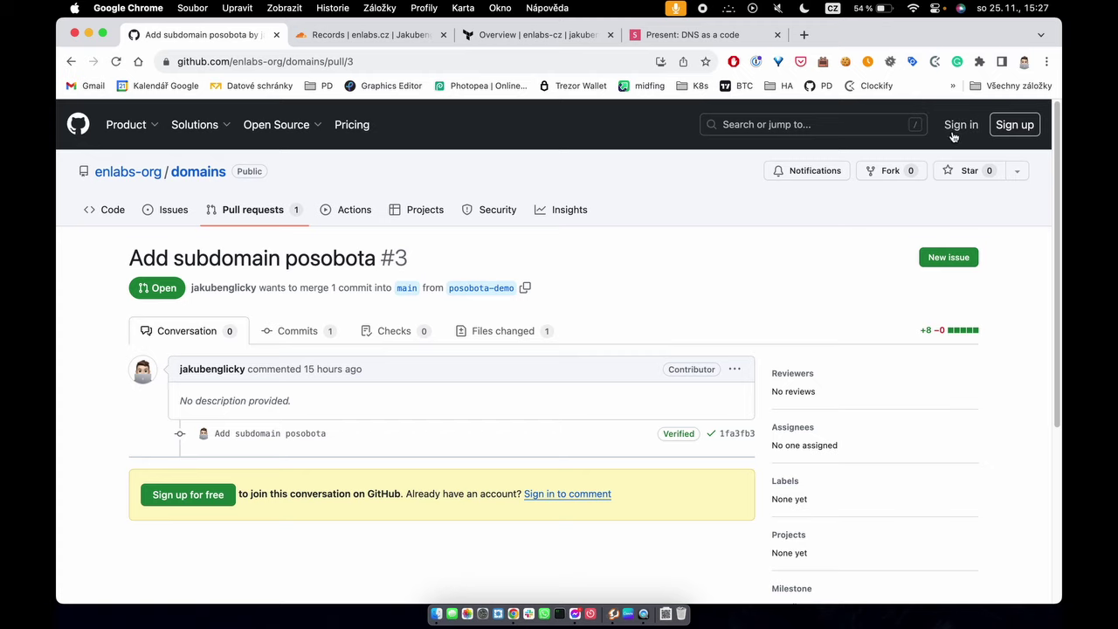
Step: Sign in to GitHub with the account's e-mail and password, using the authenticator app verification code for two-factor authentication
left_click(953, 135)
left_click(637, 288)
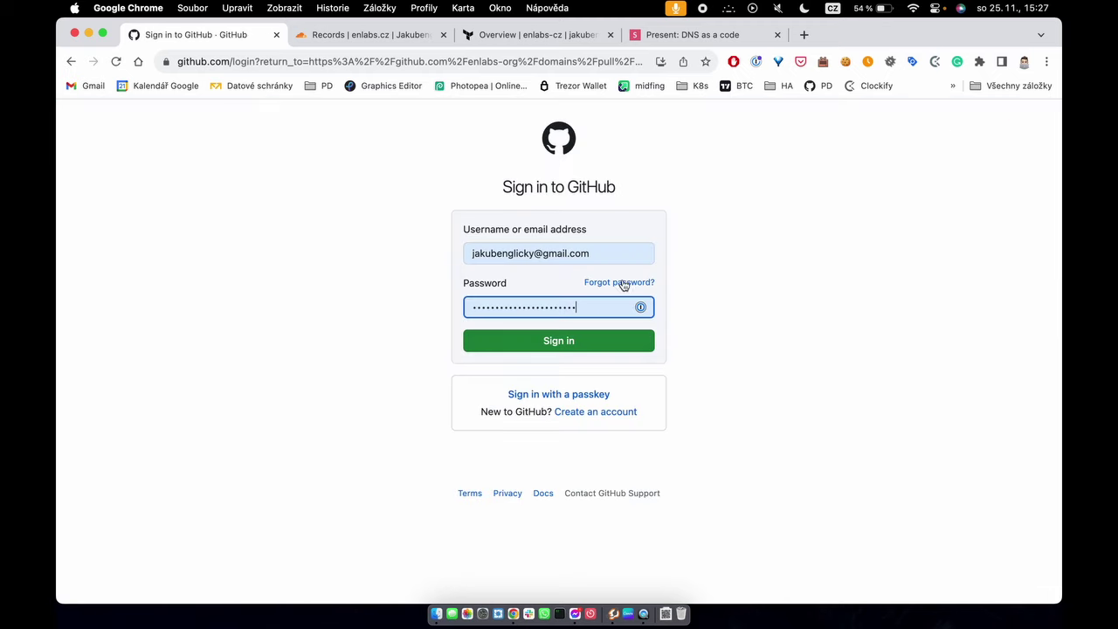
left_click(580, 341)
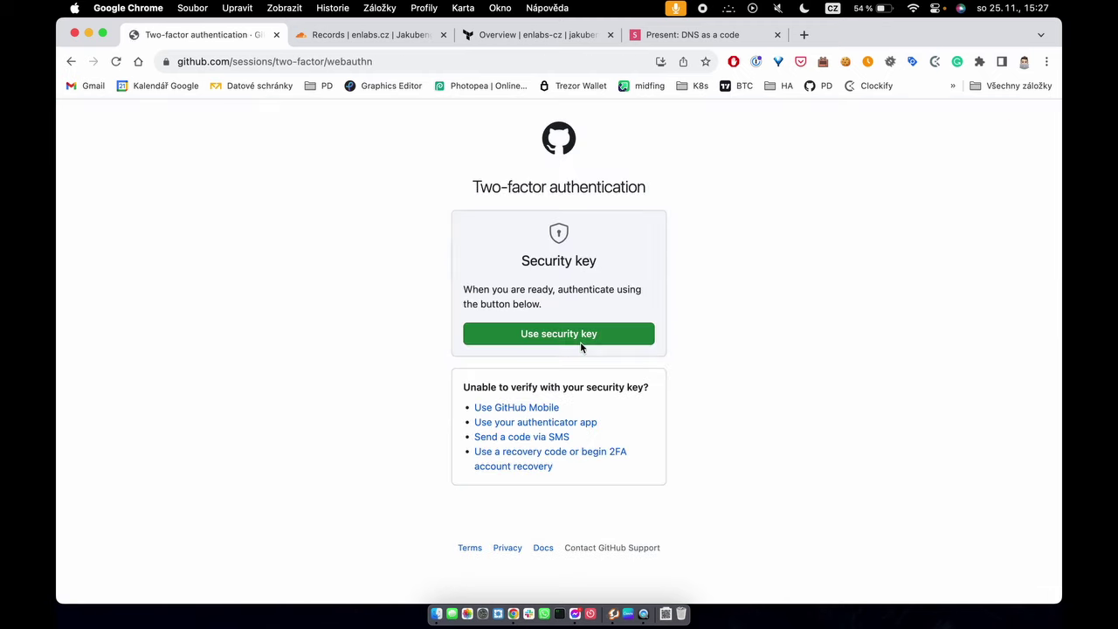
left_click(557, 423)
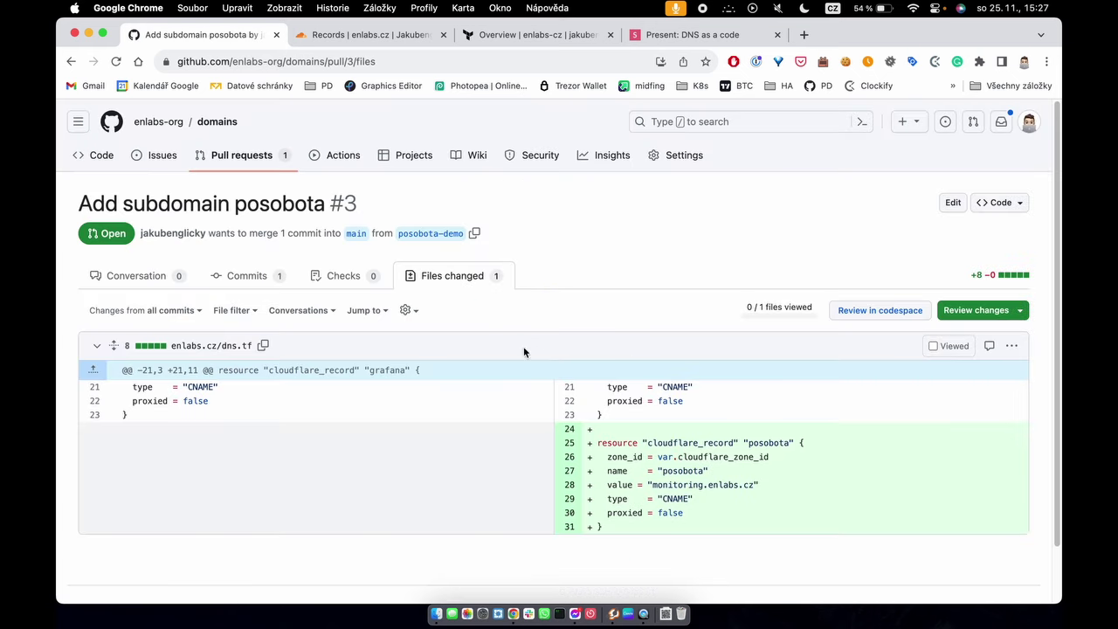
Step: Check the merge requirements in the pull request's conversation, and rebase and merge the posobota-demo branch into main
left_click(118, 279)
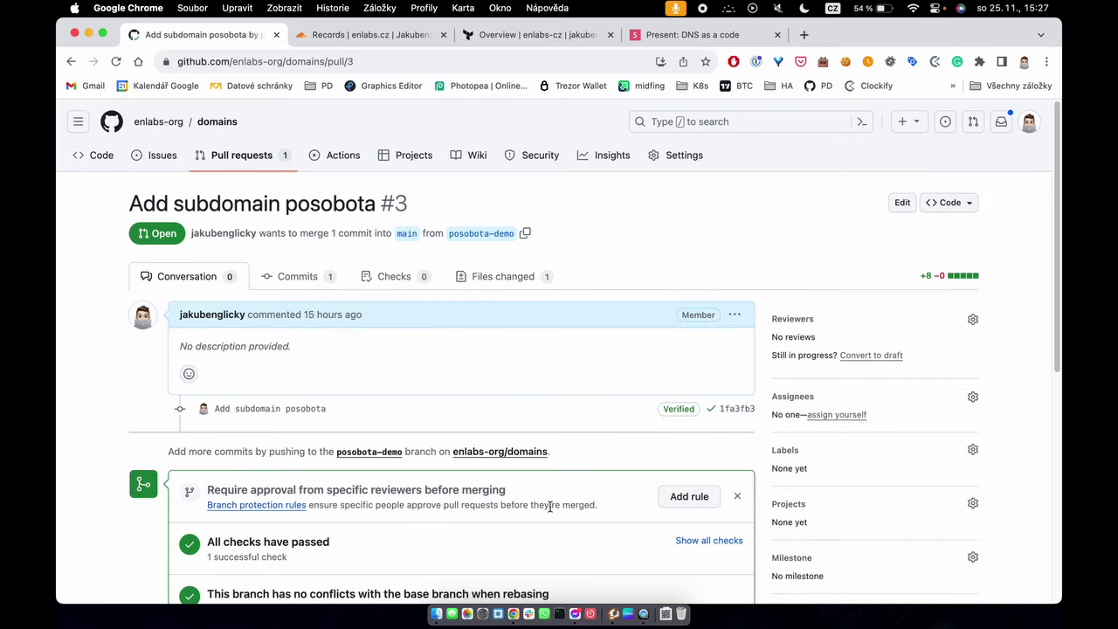
scroll(549, 507, "down", 3)
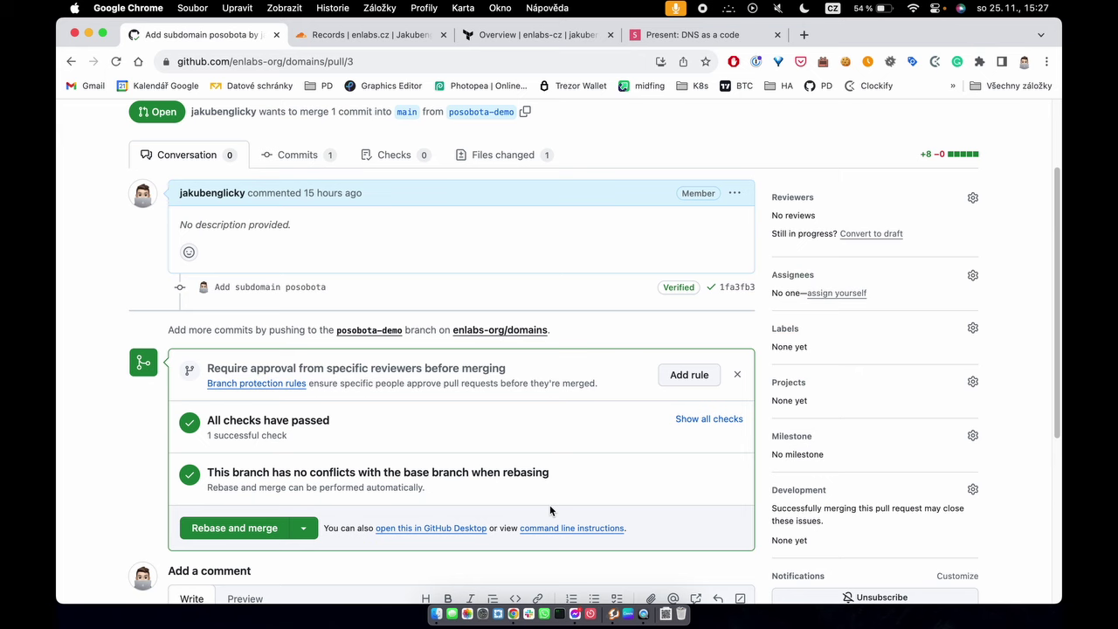
scroll(549, 510, "down", 2)
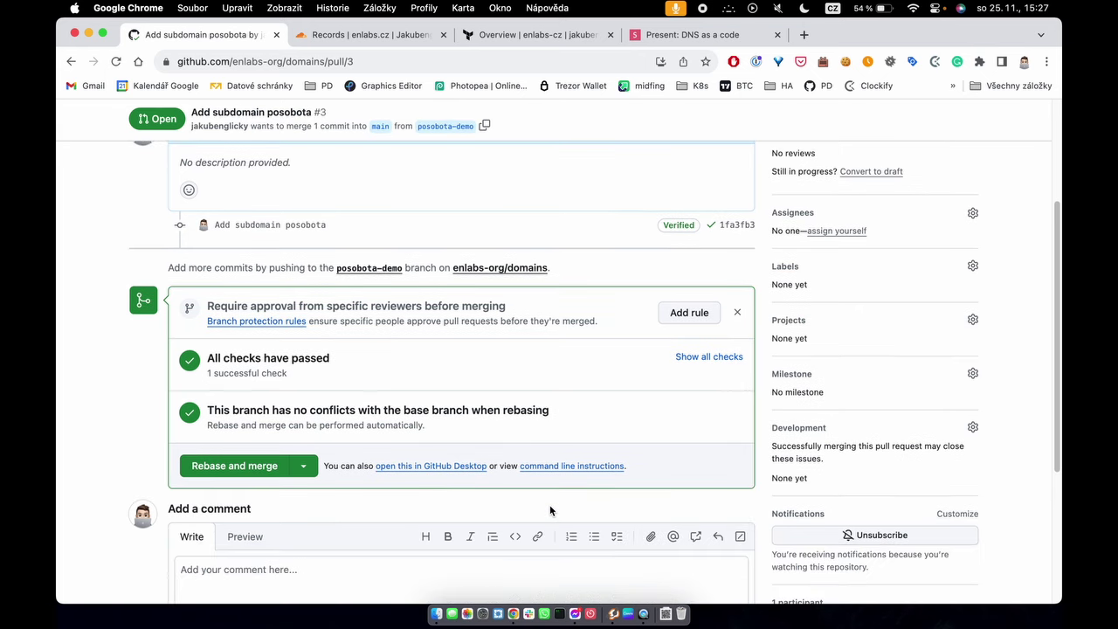
scroll(393, 372, "up", 2)
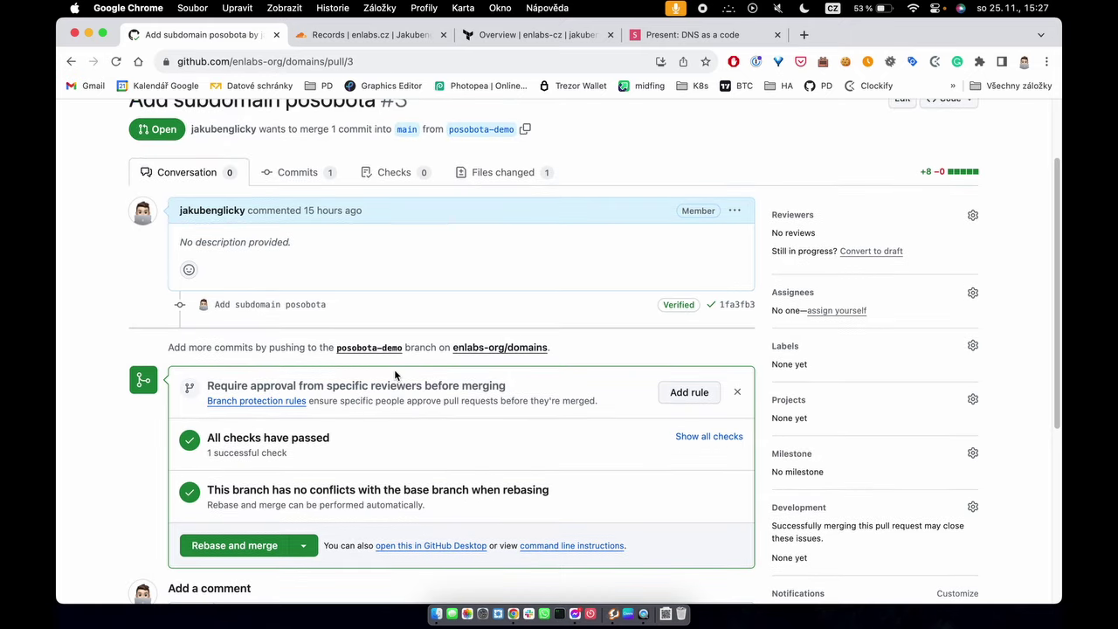
left_click(262, 546)
left_click(260, 387)
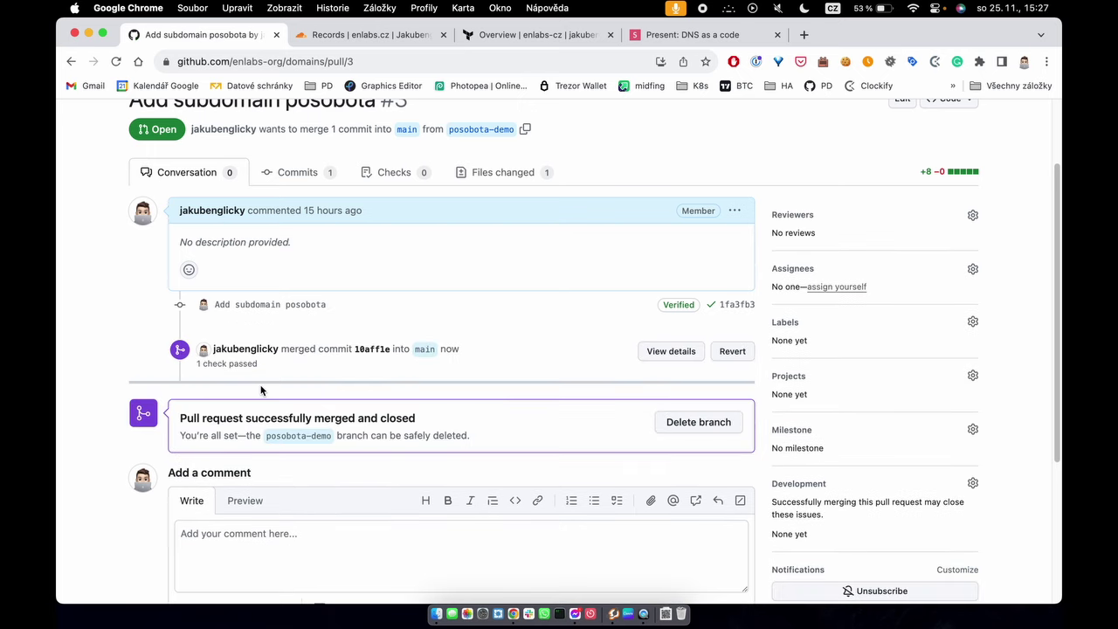
Step: Switch to Terraform Cloud, open the current "Add subdomain posobota" run and follow its plan and apply stages
left_click(502, 35)
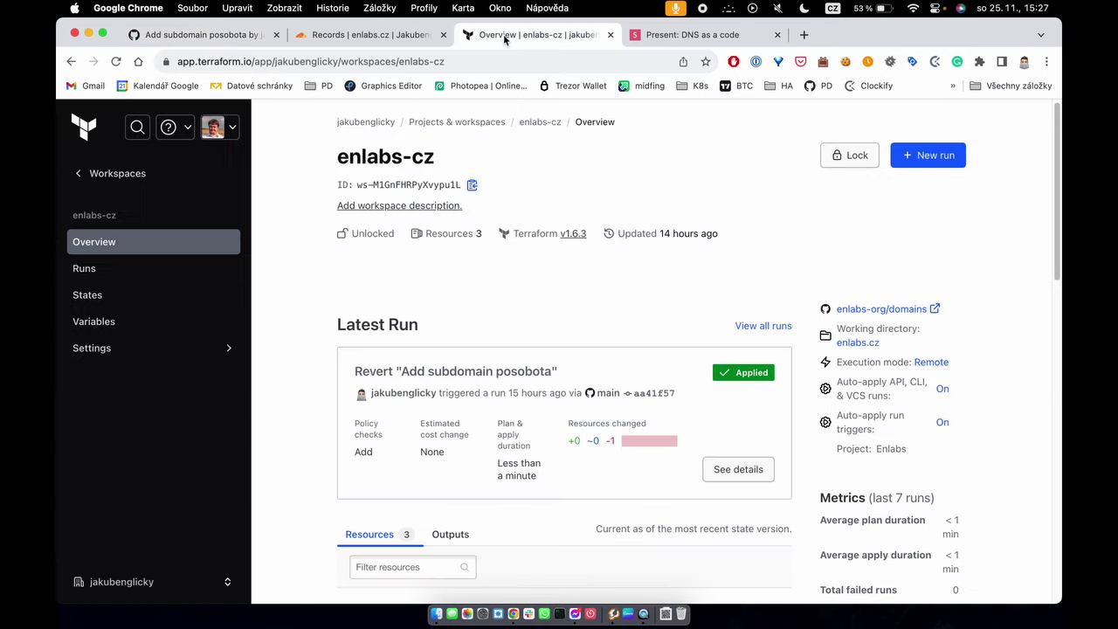
left_click(184, 274)
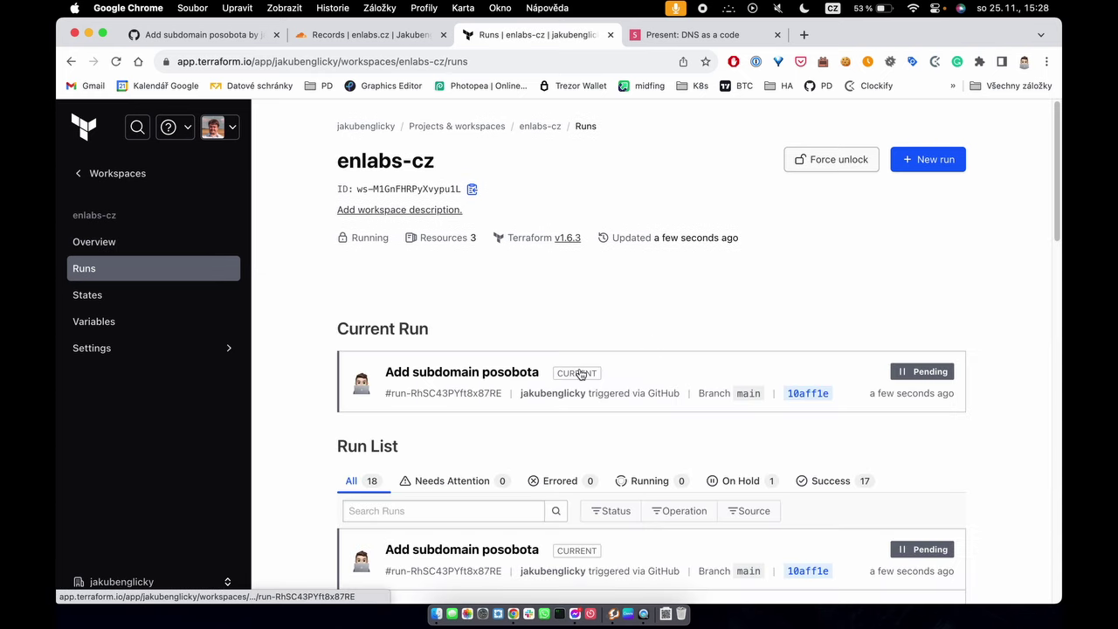
left_click(579, 373)
scroll(511, 500, "down", 2)
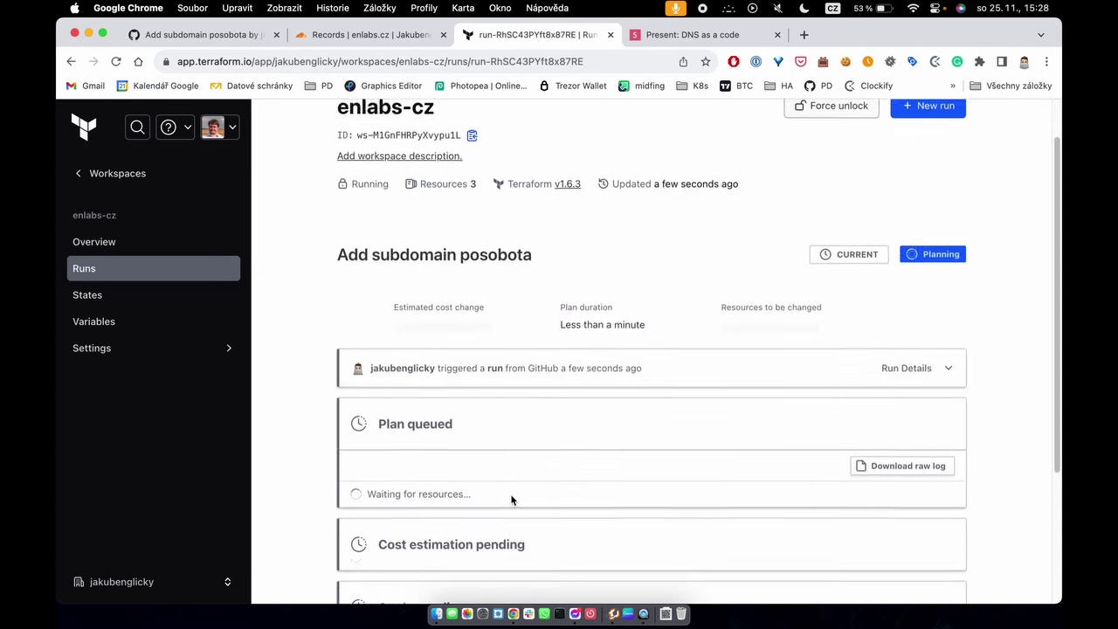
scroll(511, 499, "down", 3)
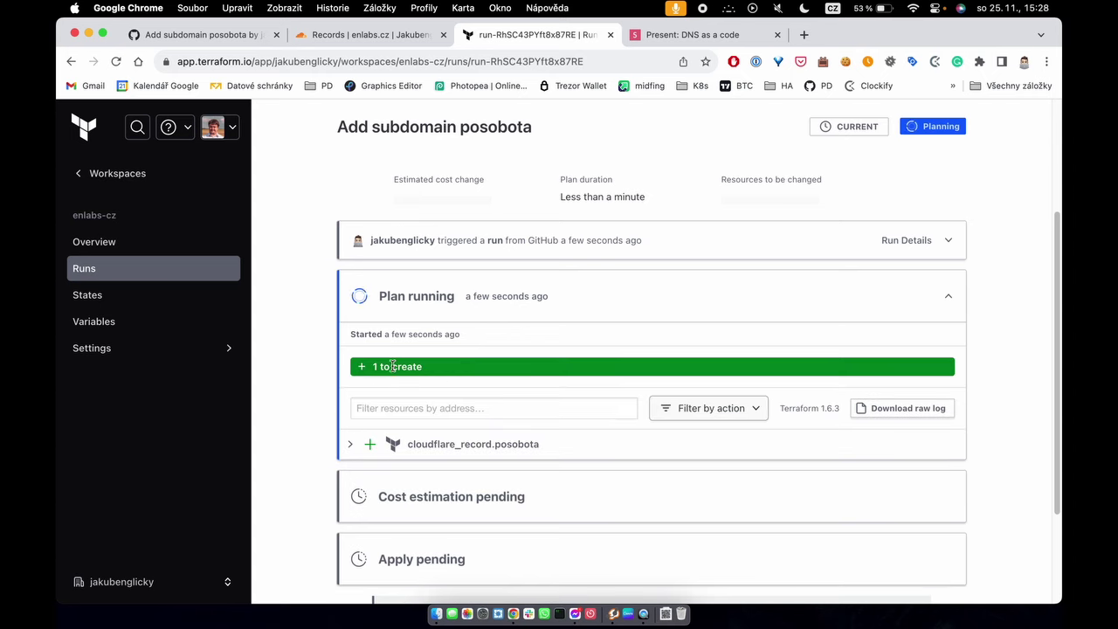
scroll(449, 410, "down", 5)
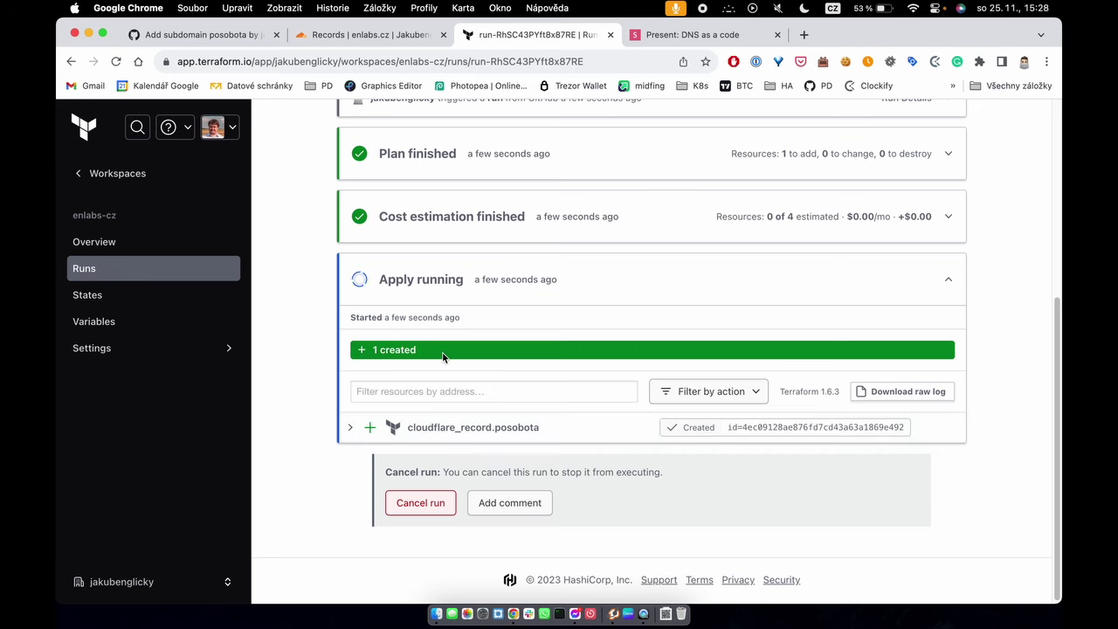
Step: Switch to Cloudflare and reload the enlabs.cz DNS records to check for the posobota entry
left_click(375, 36)
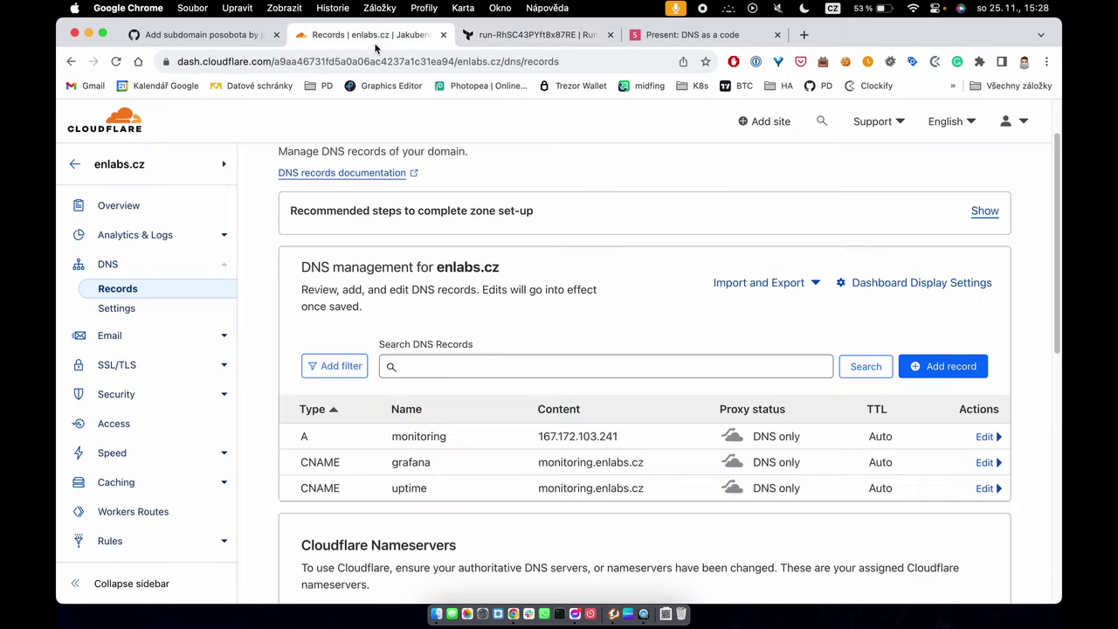
left_click(115, 61)
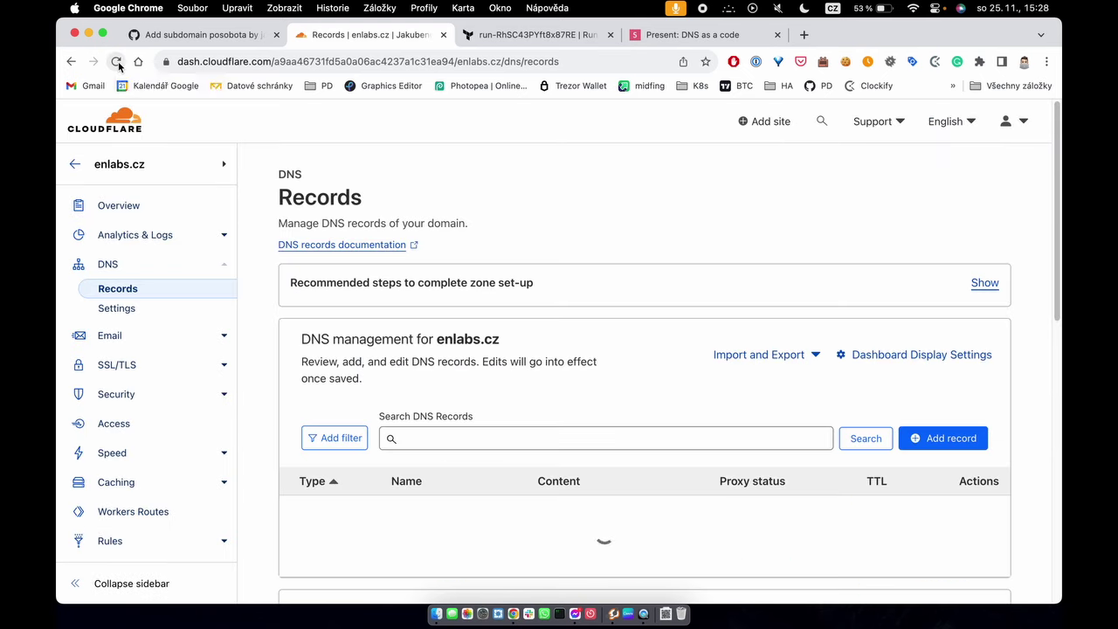
scroll(425, 345, "down", 2)
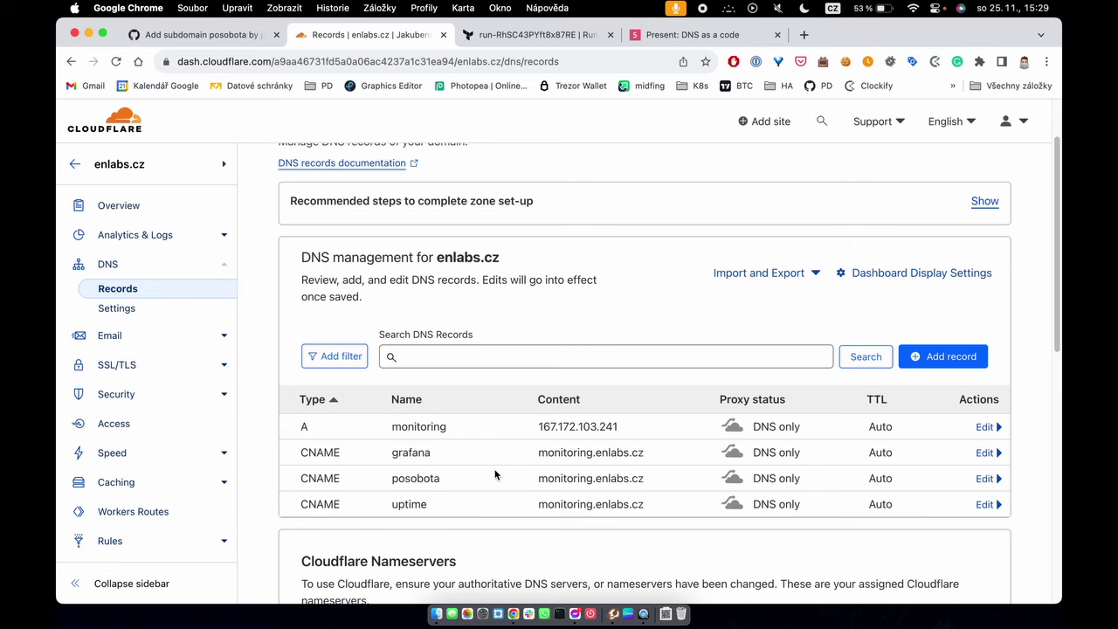
Step: Switch to the "DNS as a code" presentation, advance to the "Otázky ?" slide and show it full screen
left_click(690, 35)
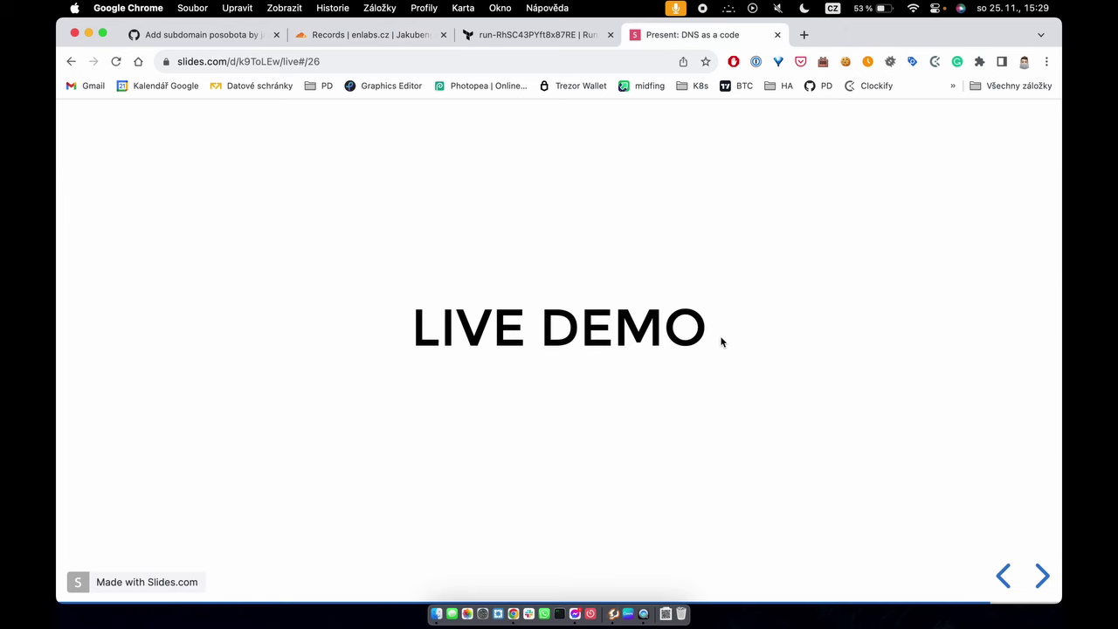
key("Right")
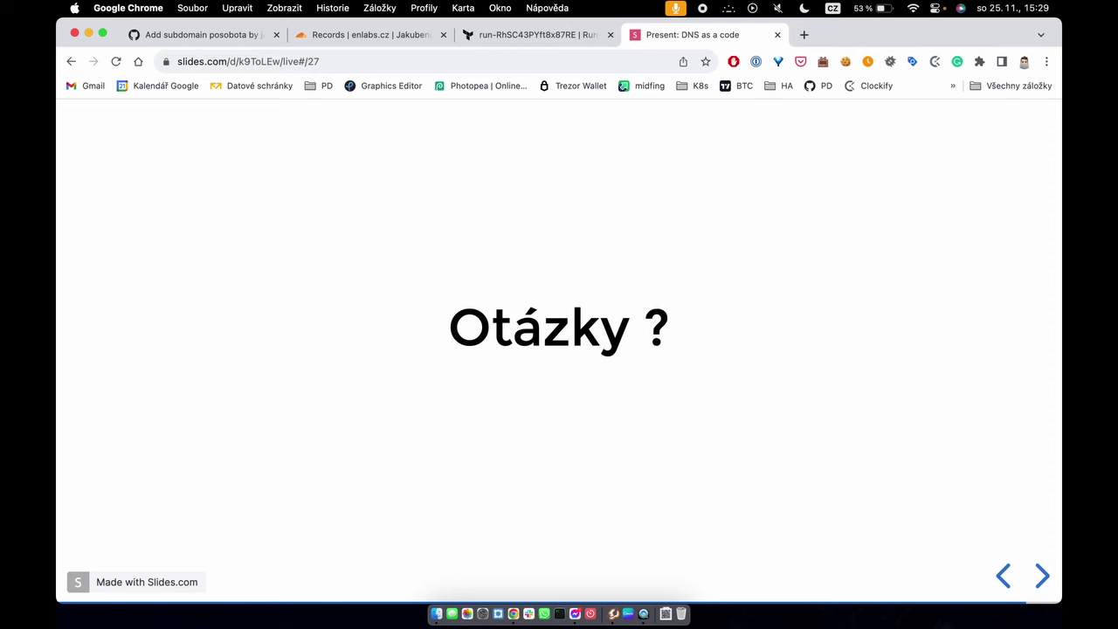
key("f")
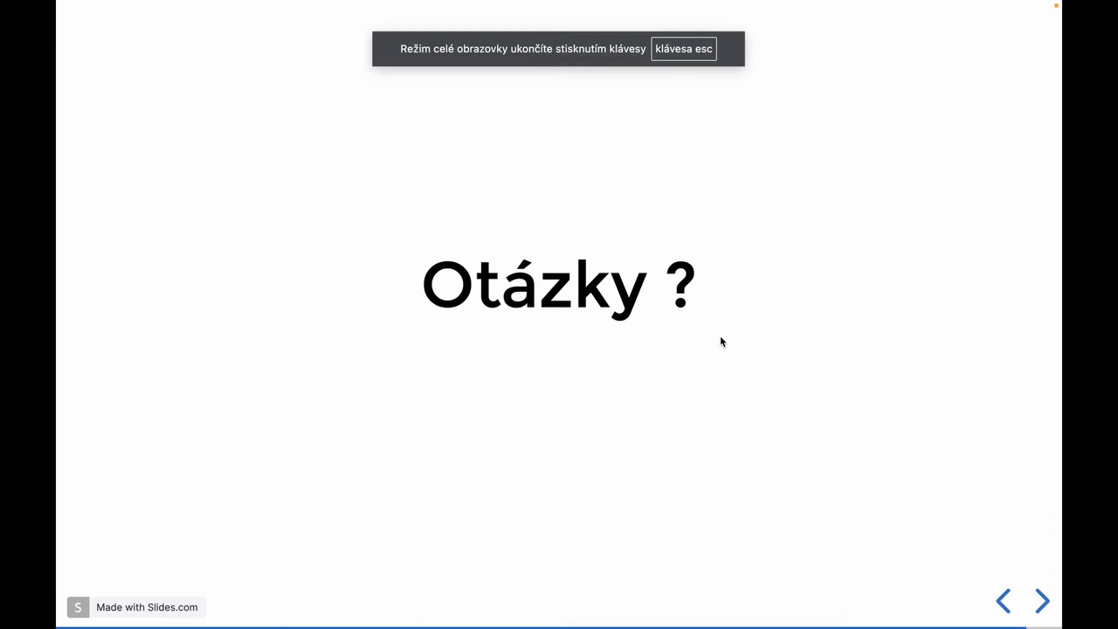